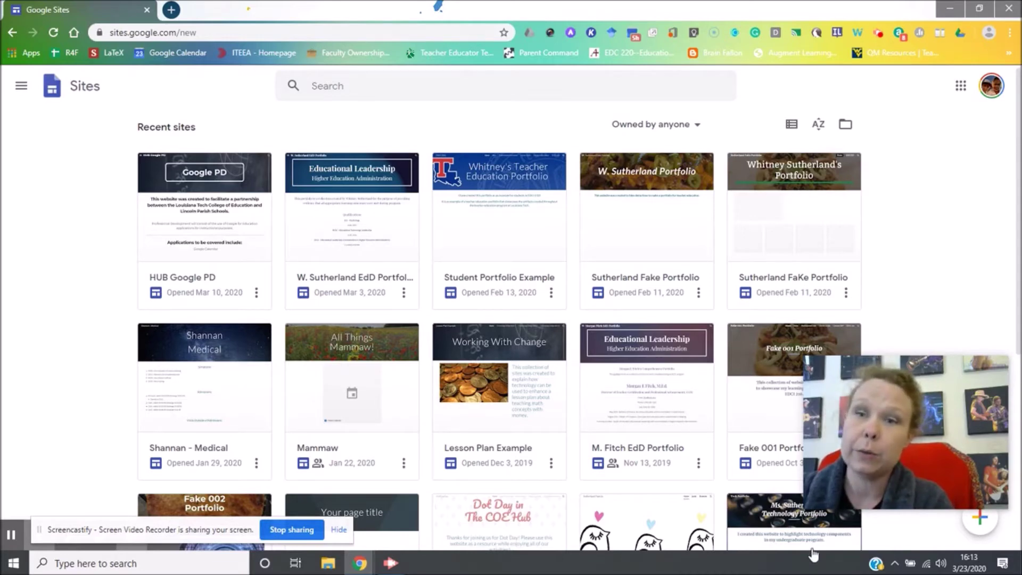
Step: Create a blank site and rename 'Untitled site' to FAKE
left_click_drag(870, 423, 873, 379)
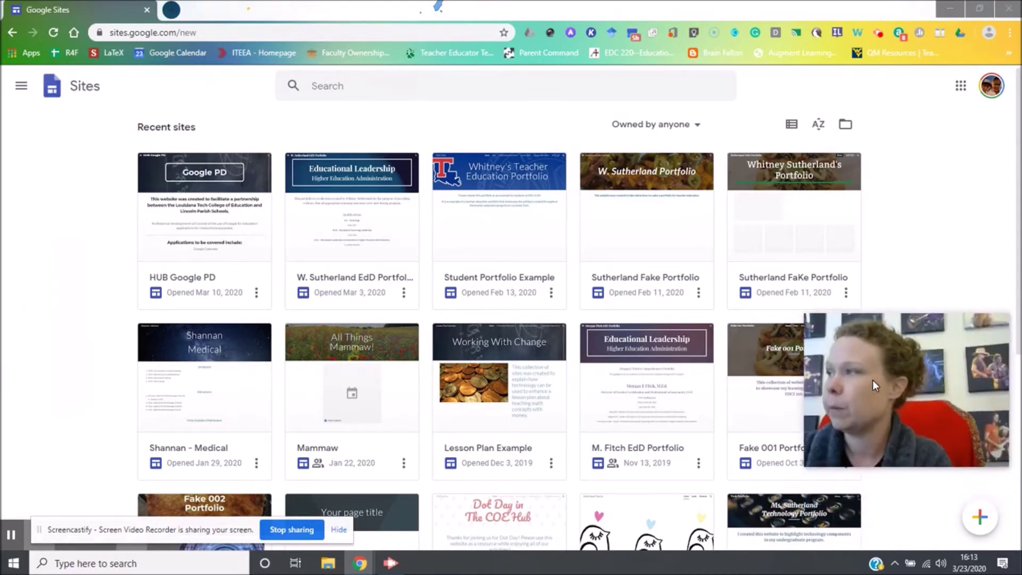
left_click(978, 519)
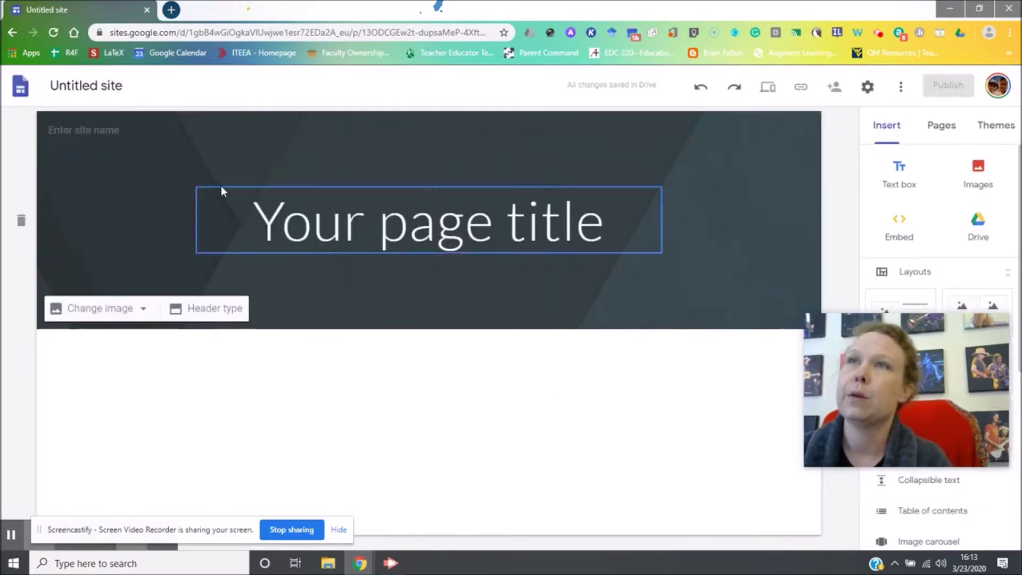
left_click(134, 87)
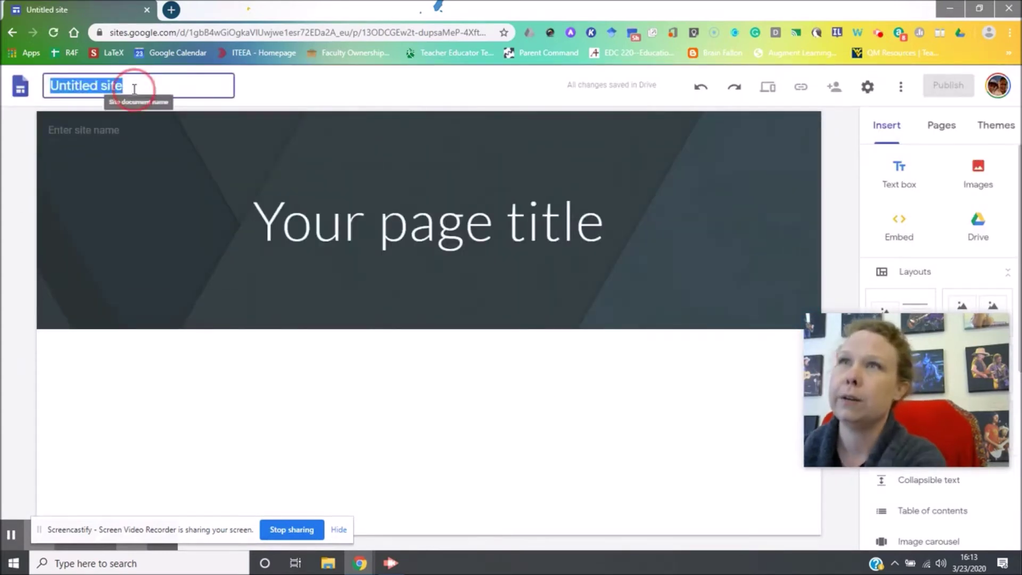
type("FAKE")
key("Return")
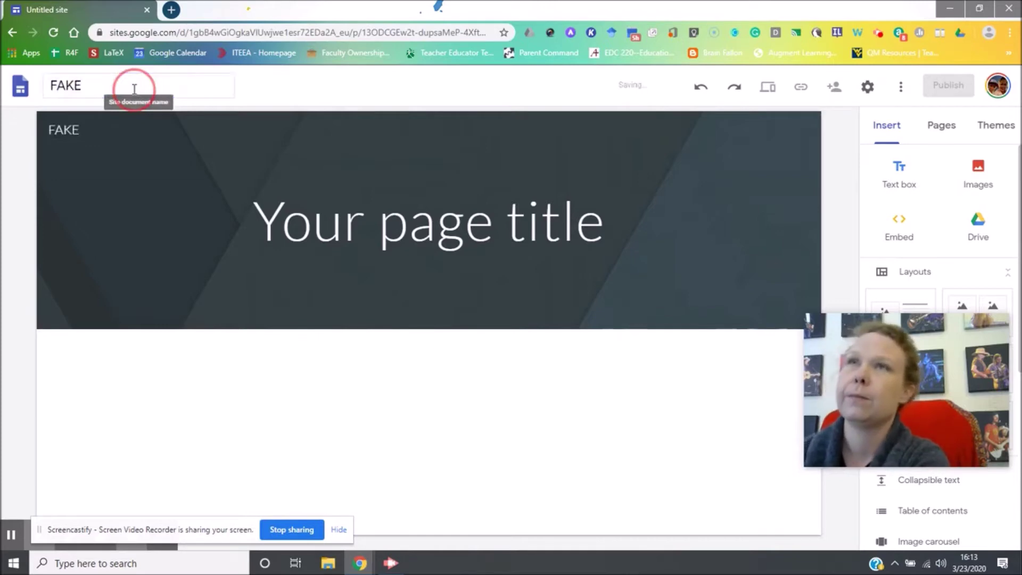
left_click(330, 221)
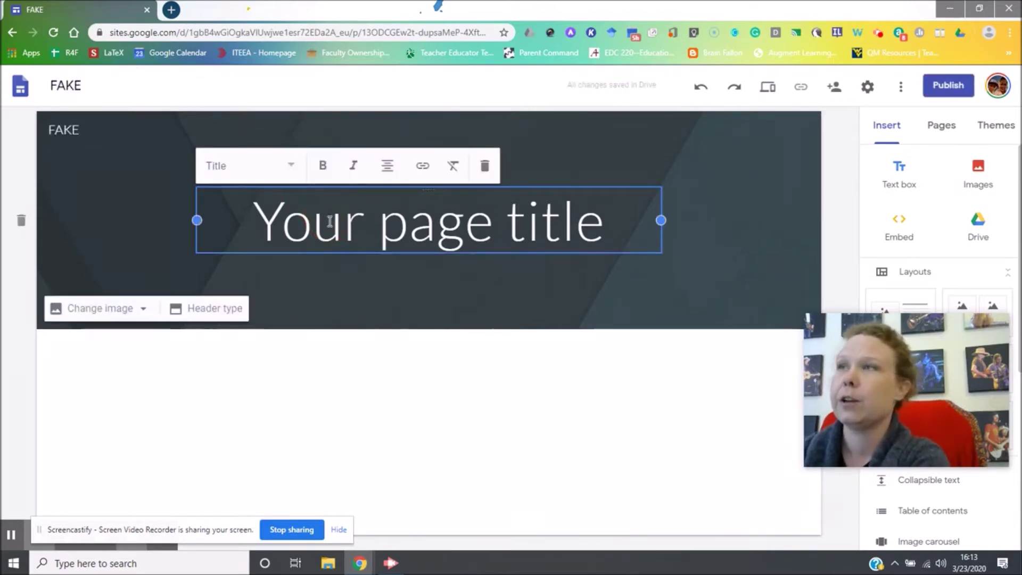
Step: Change the header title to 'FAKE Site for Class' and widen its box so it fits on one line
key("ctrl+a")
type("FA")
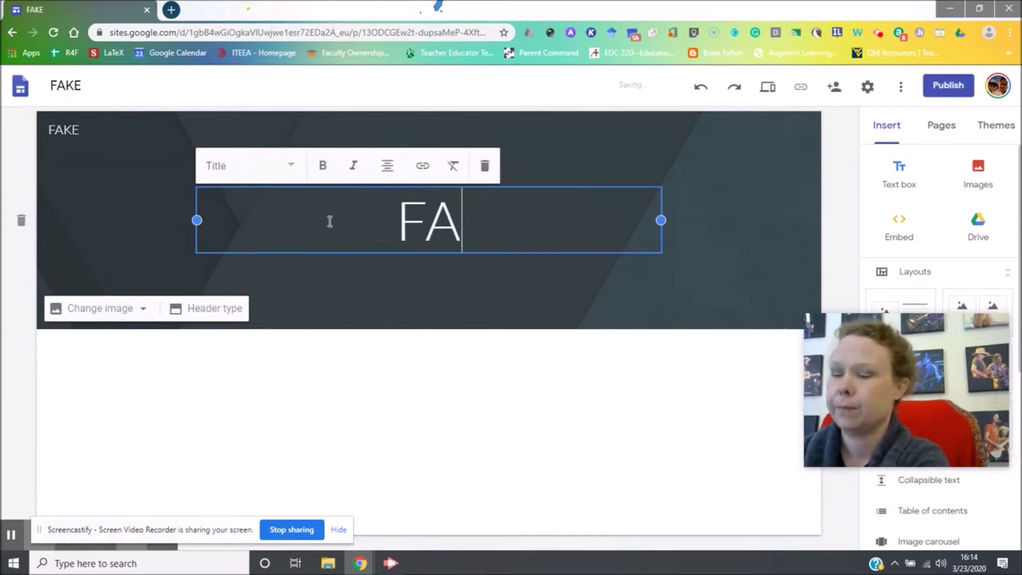
type("KE Sit")
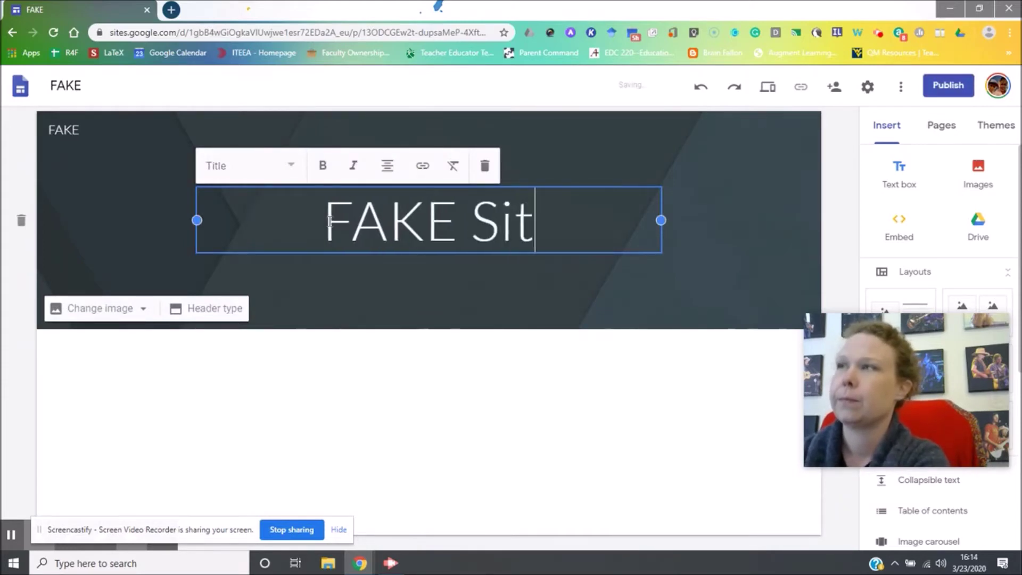
type("es for Class")
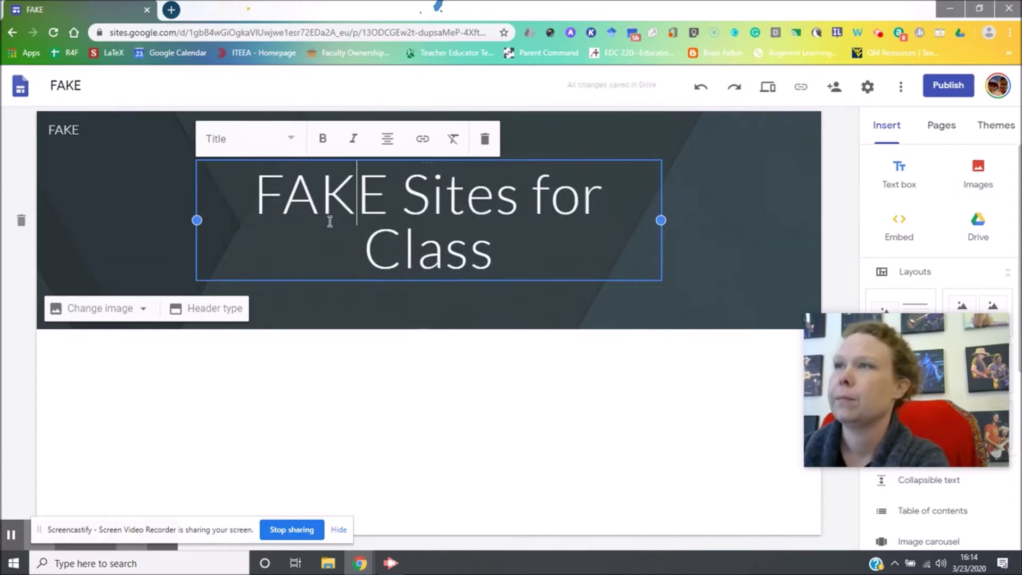
key("Left")
key("BackSpace")
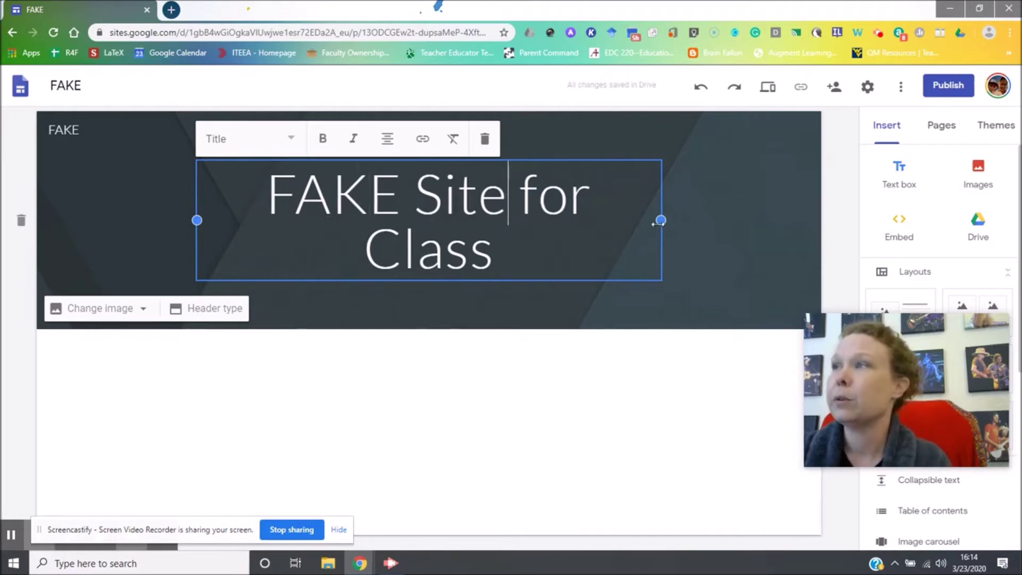
left_click_drag(661, 222, 722, 234)
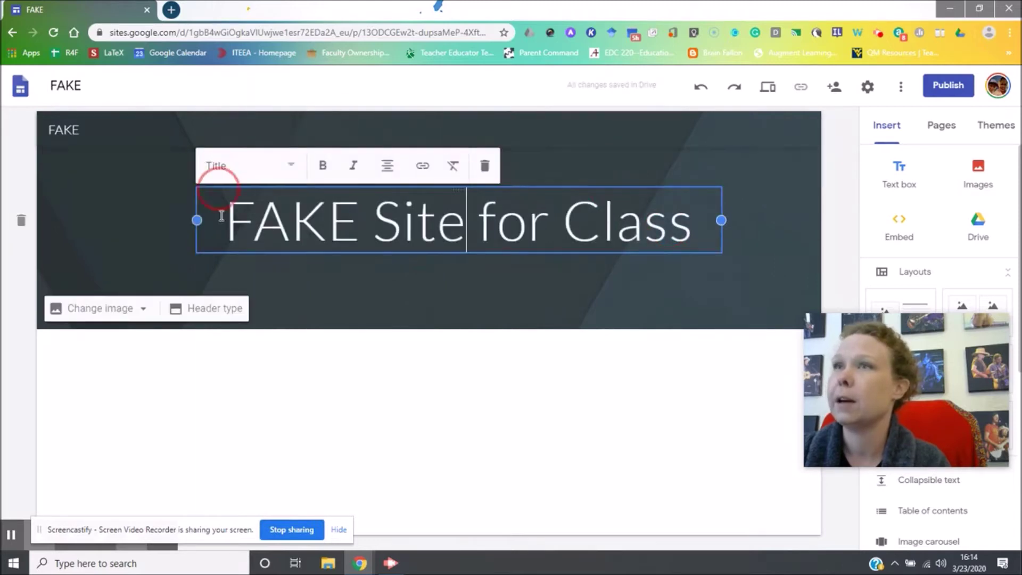
left_click(195, 229)
left_click(196, 220)
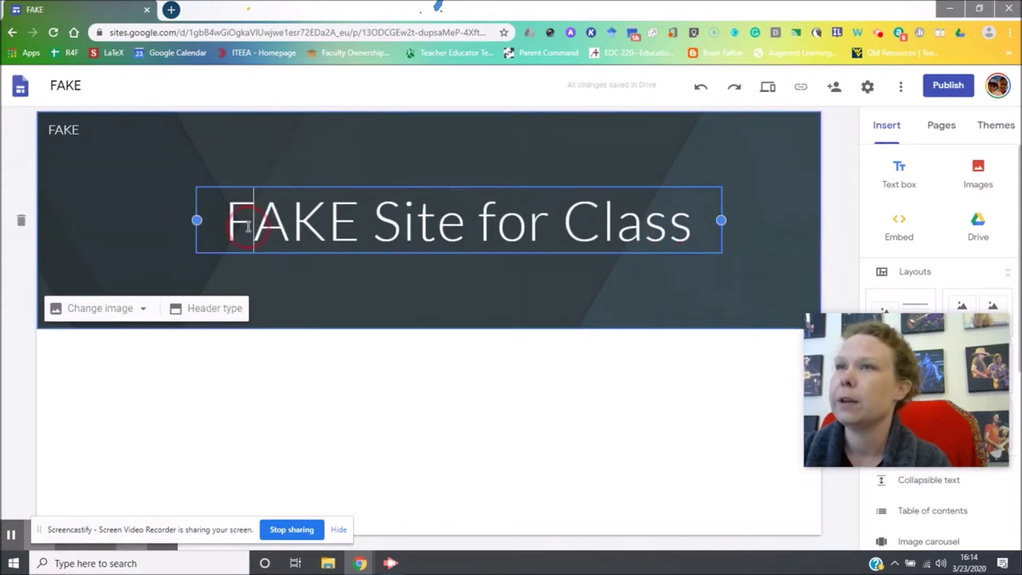
mouse_move(195, 220)
left_mouse_down()
mouse_move(151, 220)
mouse_move(196, 229)
left_mouse_up()
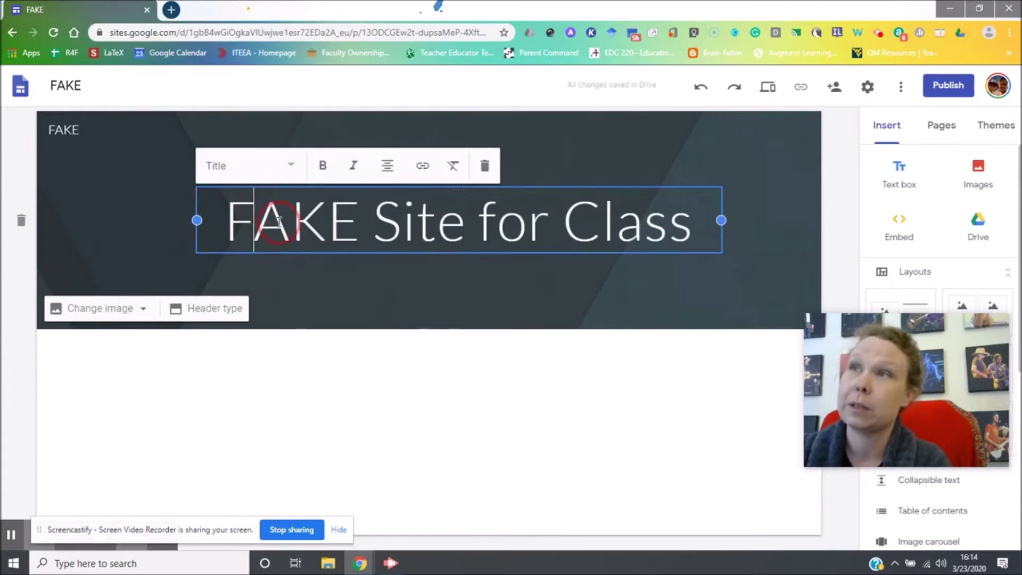
left_click(136, 308)
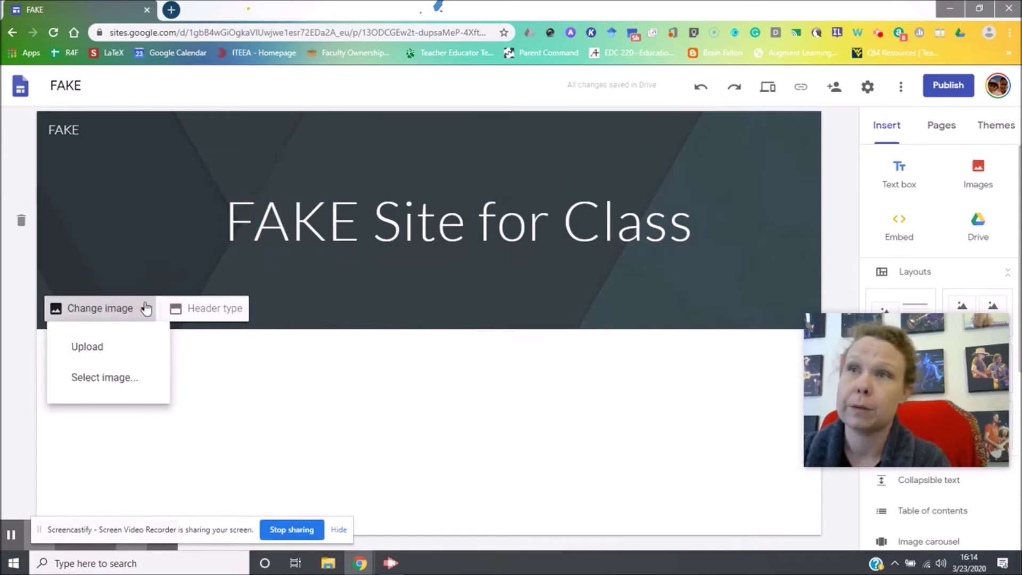
left_click(137, 346)
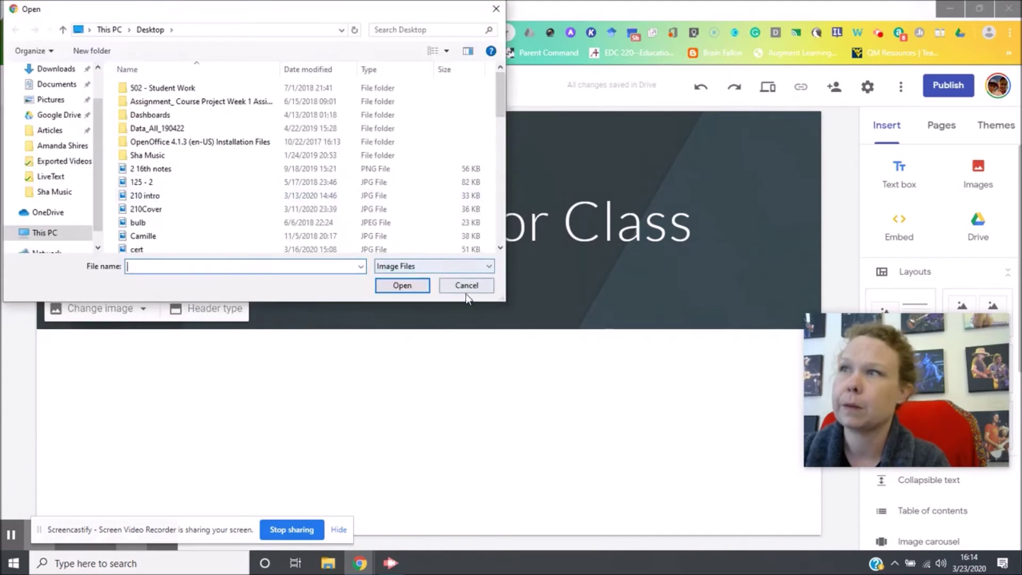
left_click(467, 285)
left_click(139, 308)
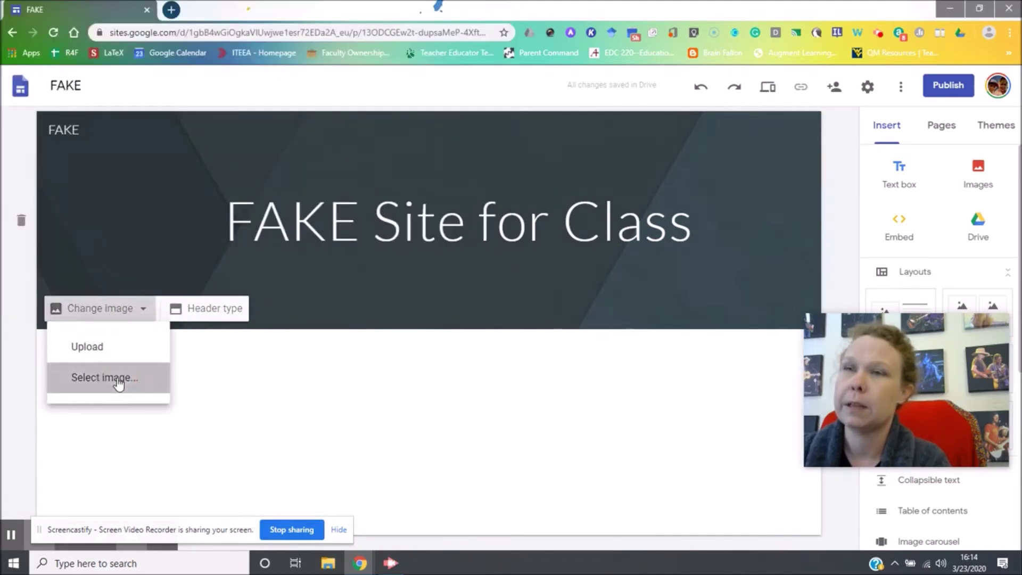
left_click(124, 379)
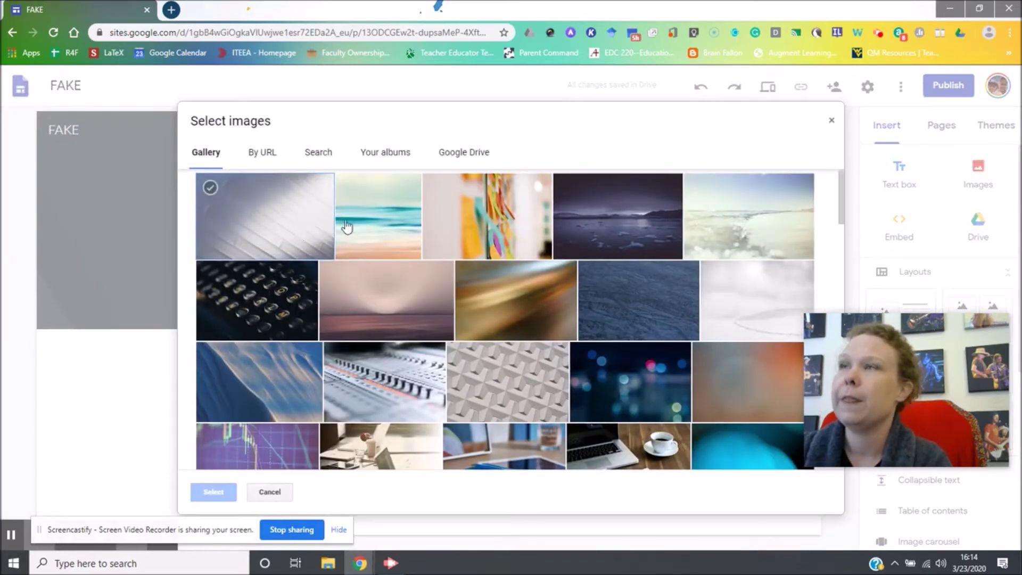
Step: Set the header background to the food photo from the 2019-07-07 album under Your albums
left_click(467, 152)
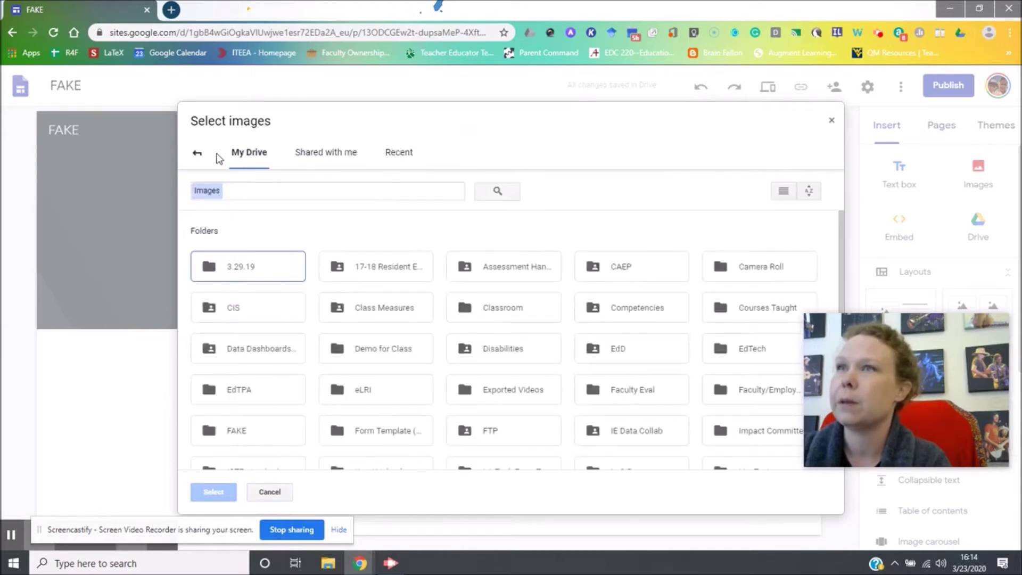
left_click(198, 156)
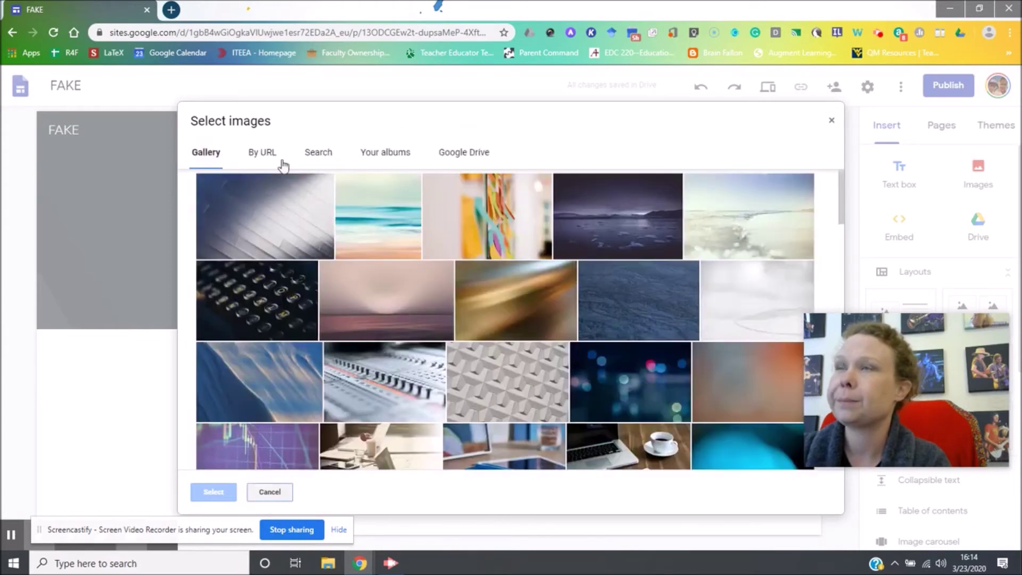
left_click(375, 158)
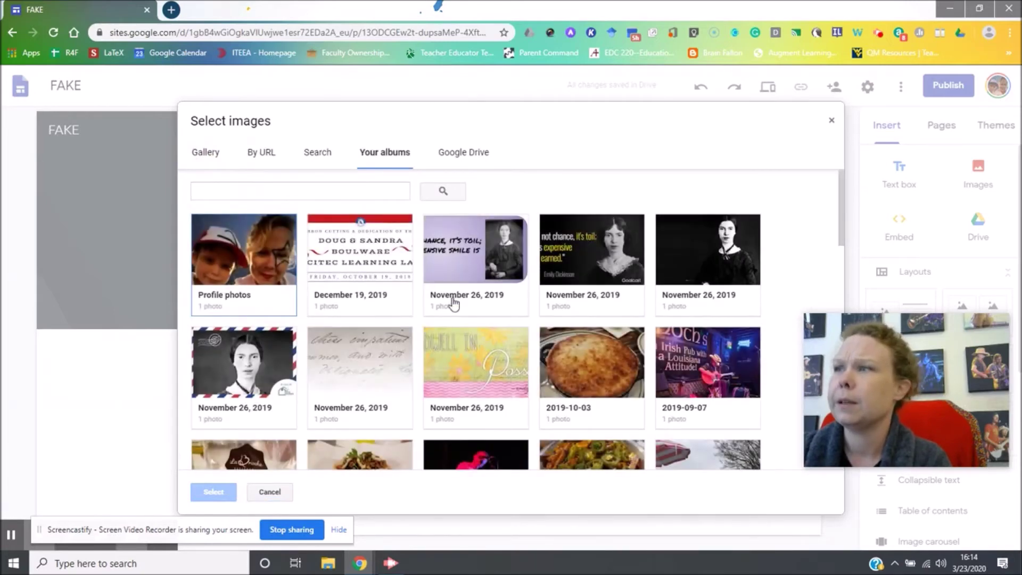
scroll(579, 362, "down", 3)
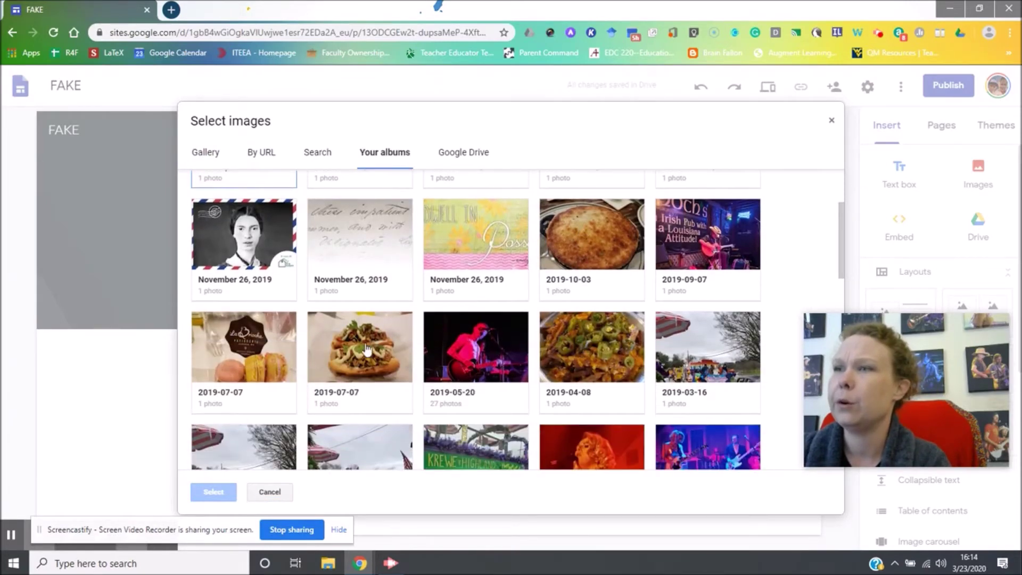
left_click(366, 349)
left_click(266, 276)
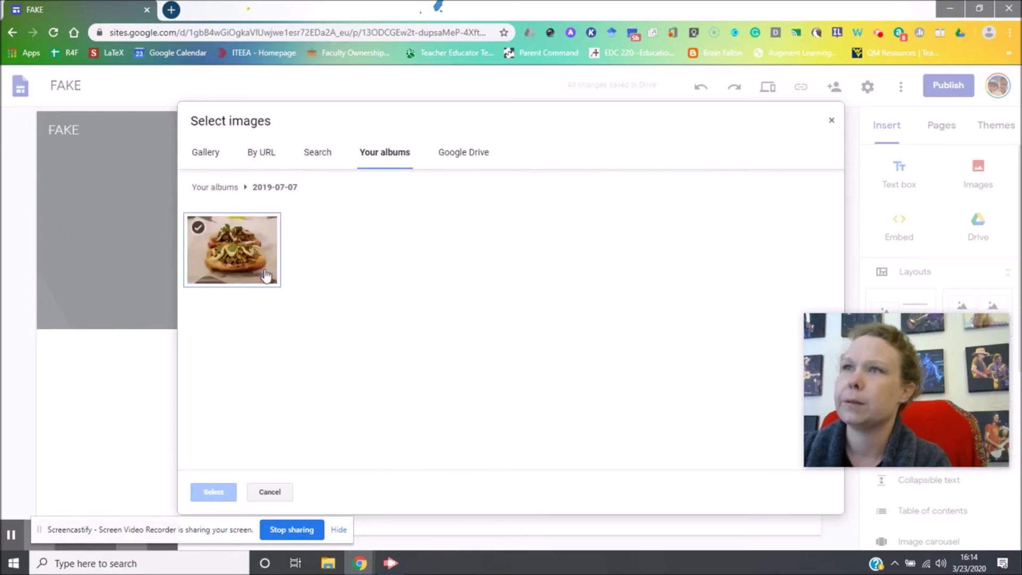
left_click(266, 275)
left_click(206, 485)
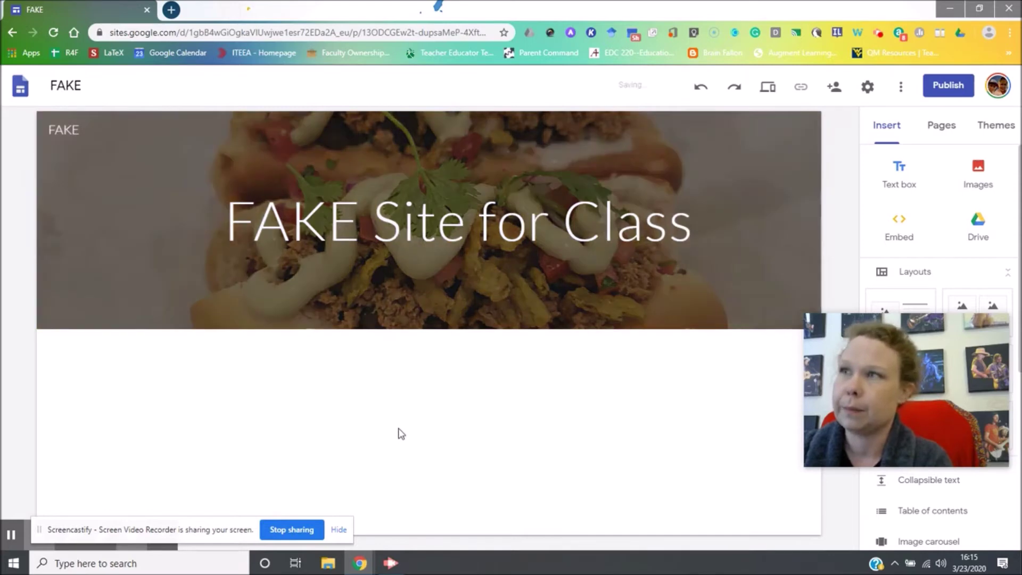
Step: Insert several empty text boxes into the page body below the food header
double_click(446, 416)
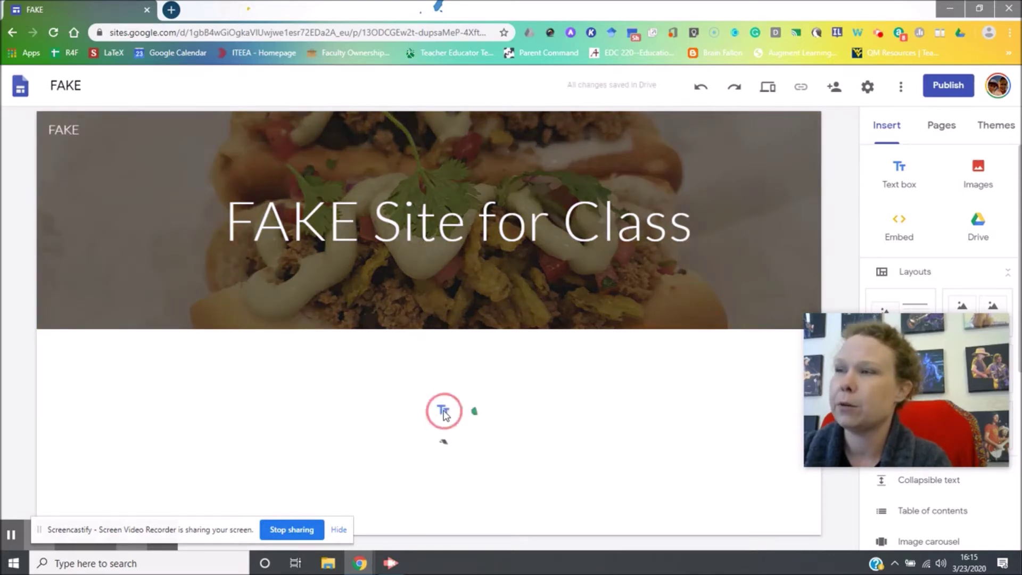
left_click(445, 413)
left_click(447, 420)
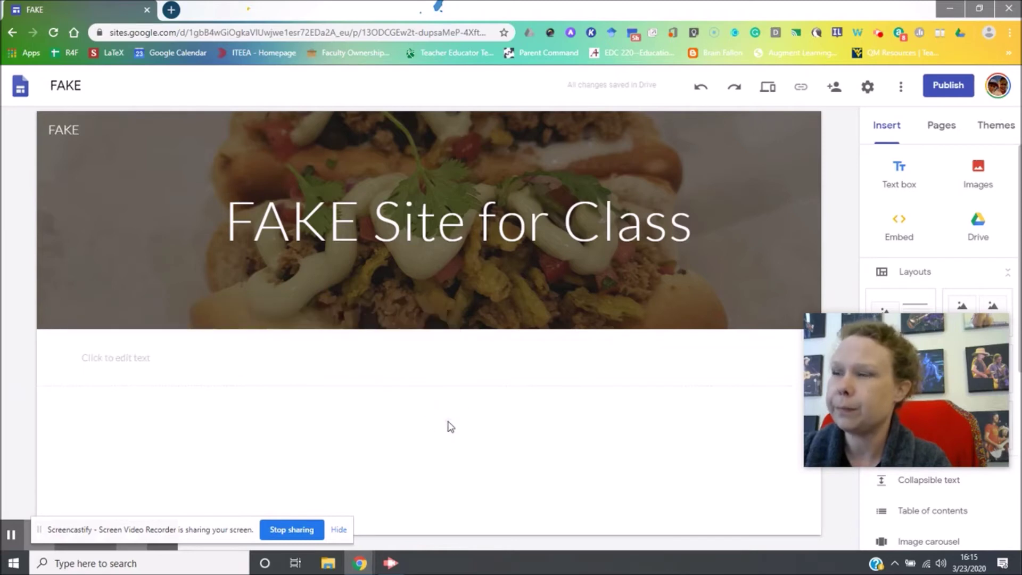
double_click(450, 424)
left_click(449, 424)
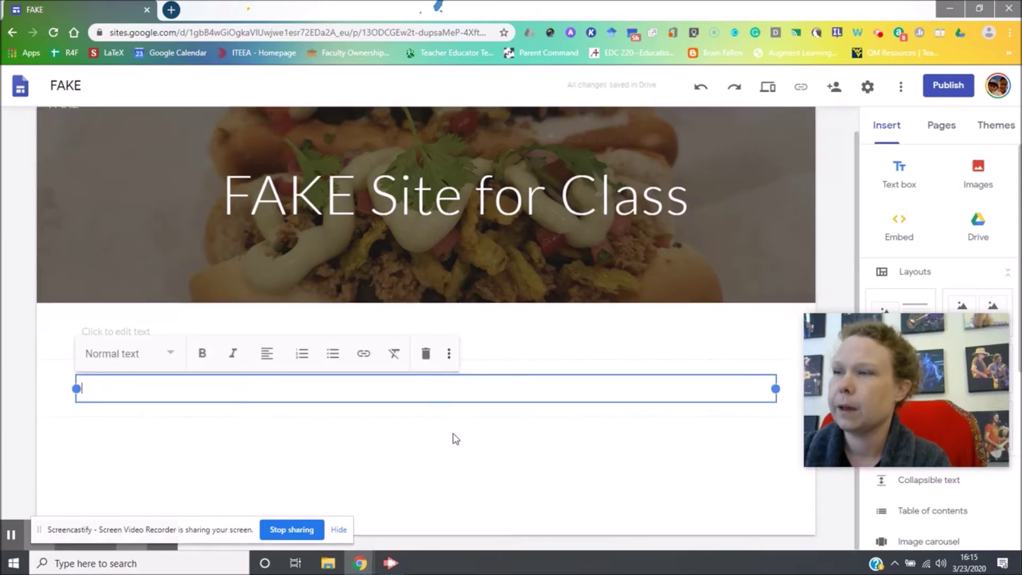
left_click(448, 445)
left_click(450, 447)
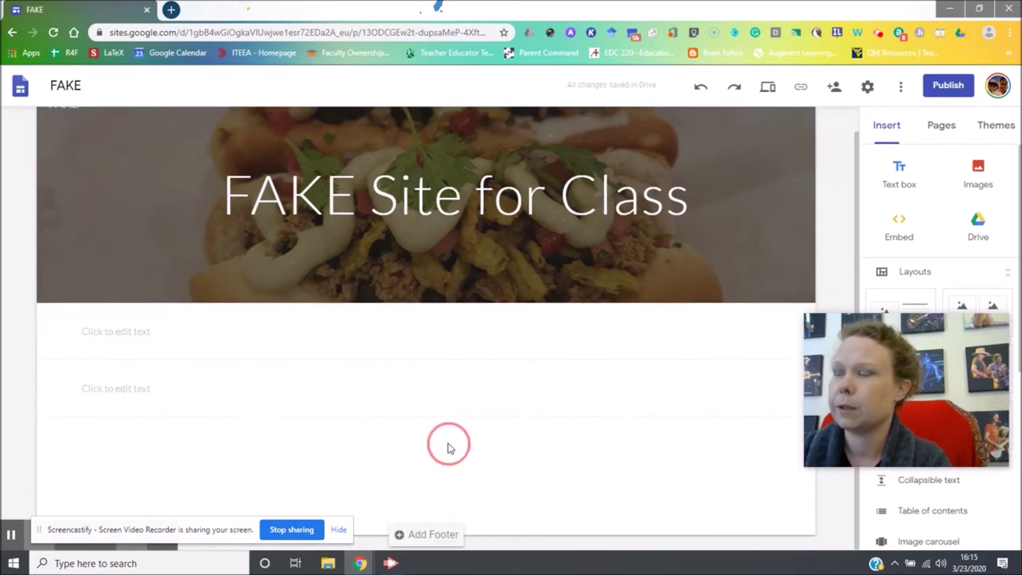
double_click(447, 444)
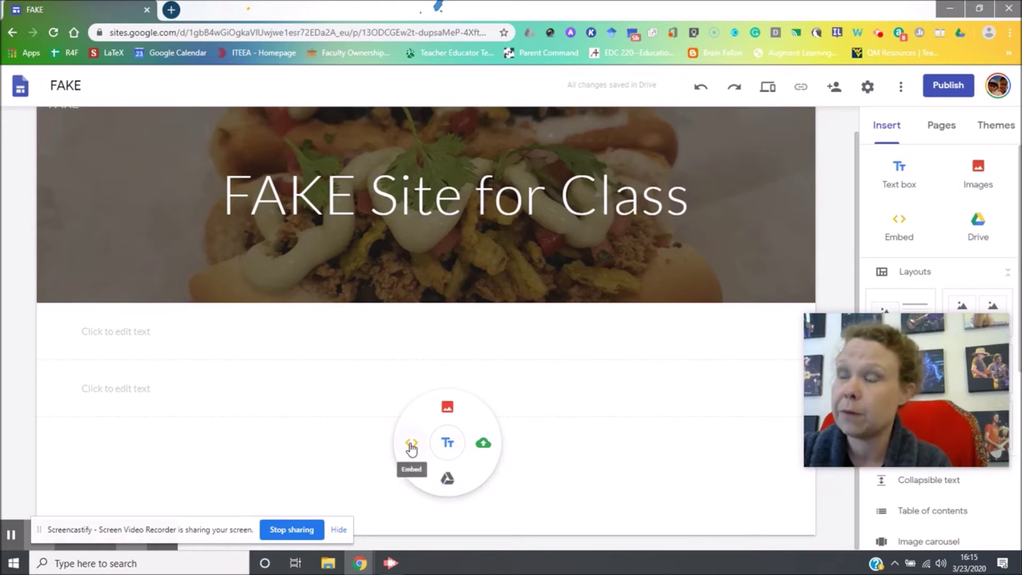
left_click(447, 442)
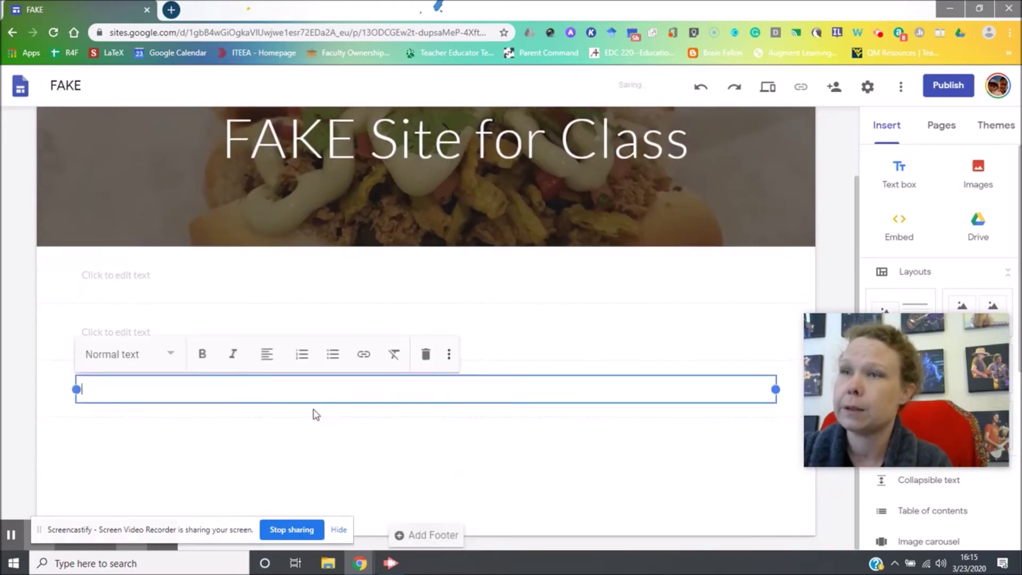
left_click(148, 361)
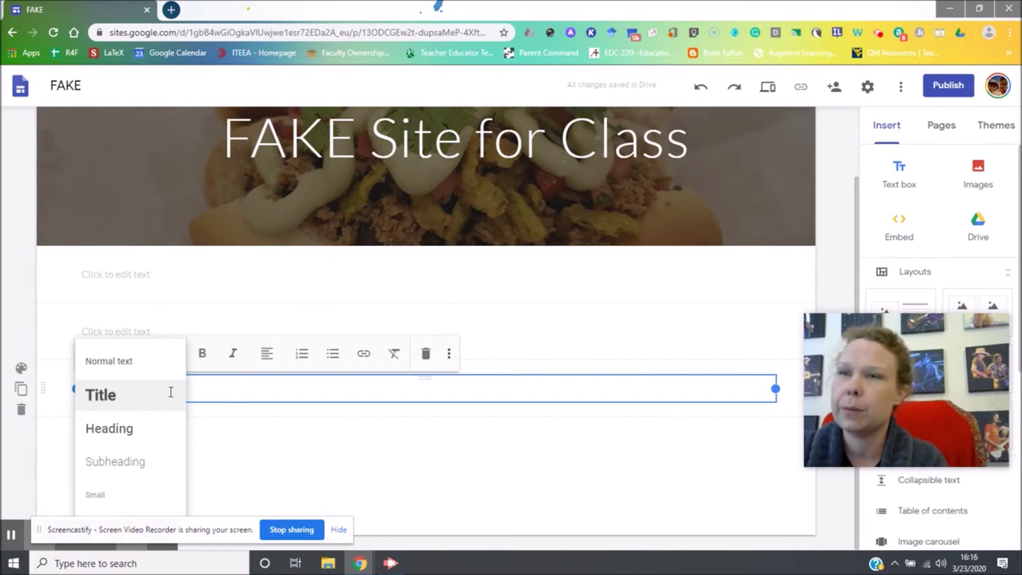
Step: Enter 'Here is some content! Enjoy!' in Title style, centered
left_click(137, 392)
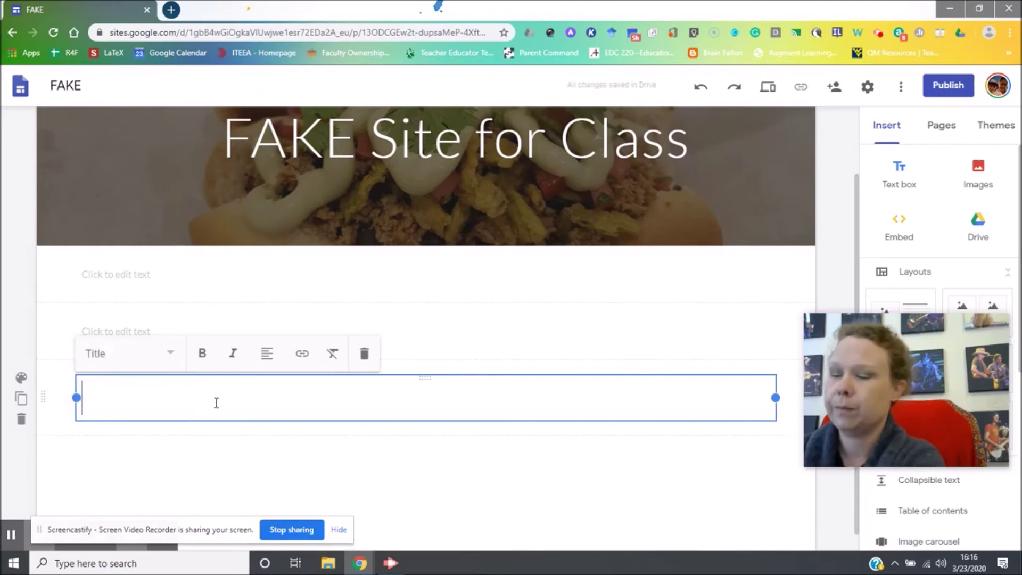
type("Here is some")
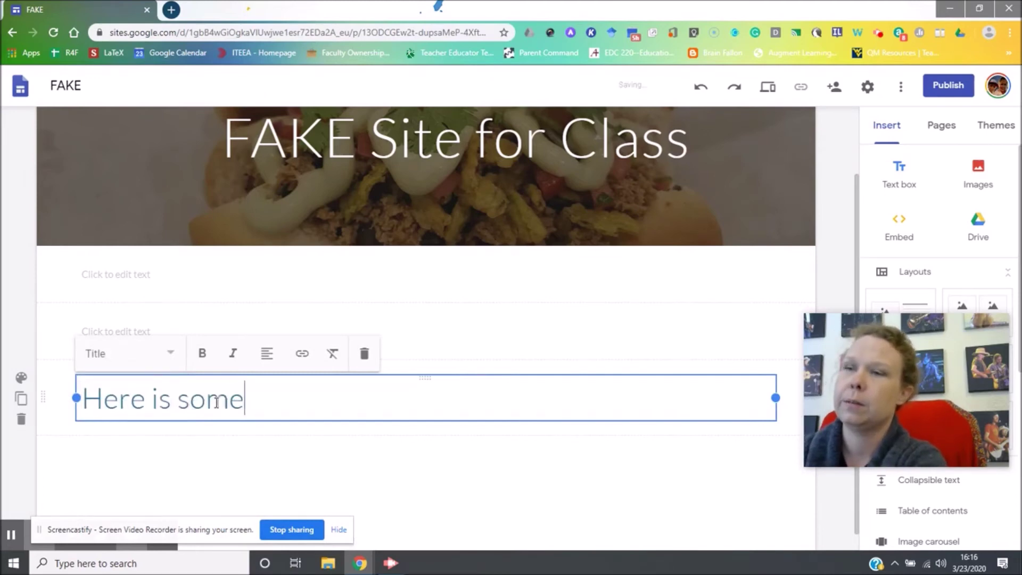
type(" content! Enjoy!")
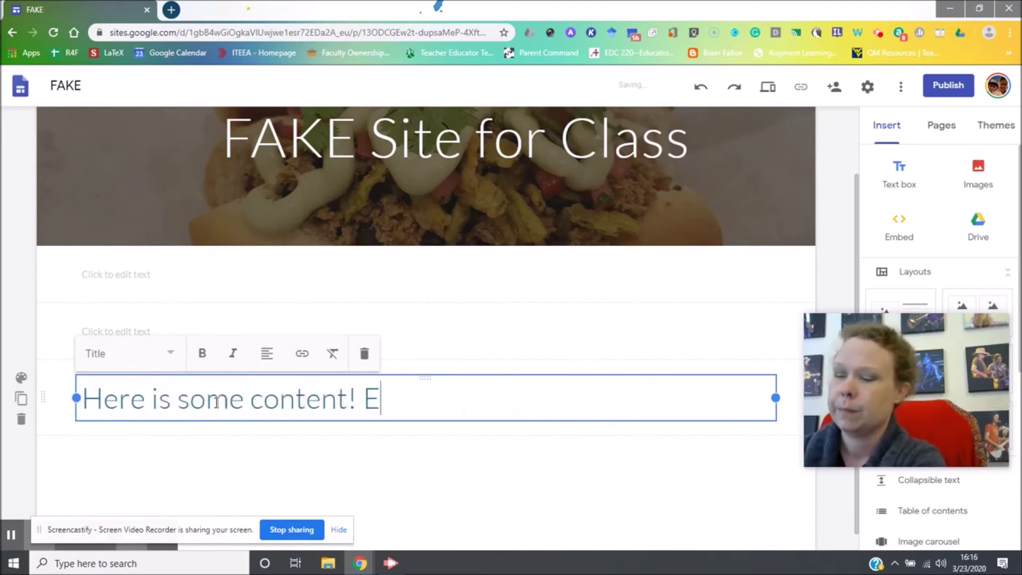
left_click(267, 353)
left_click(278, 396)
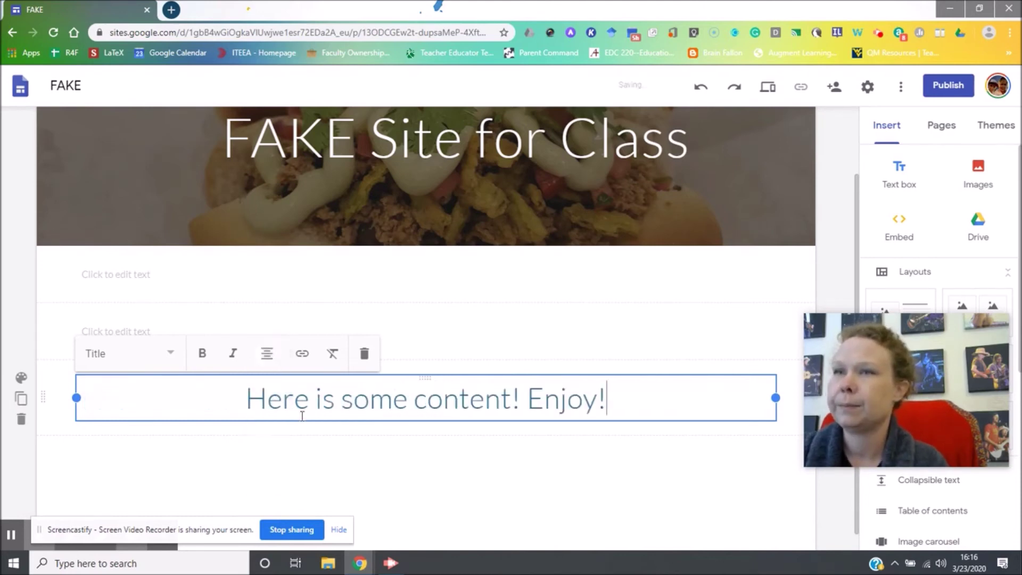
Step: Delete the empty text box and placeholder section above the title
left_click(203, 328)
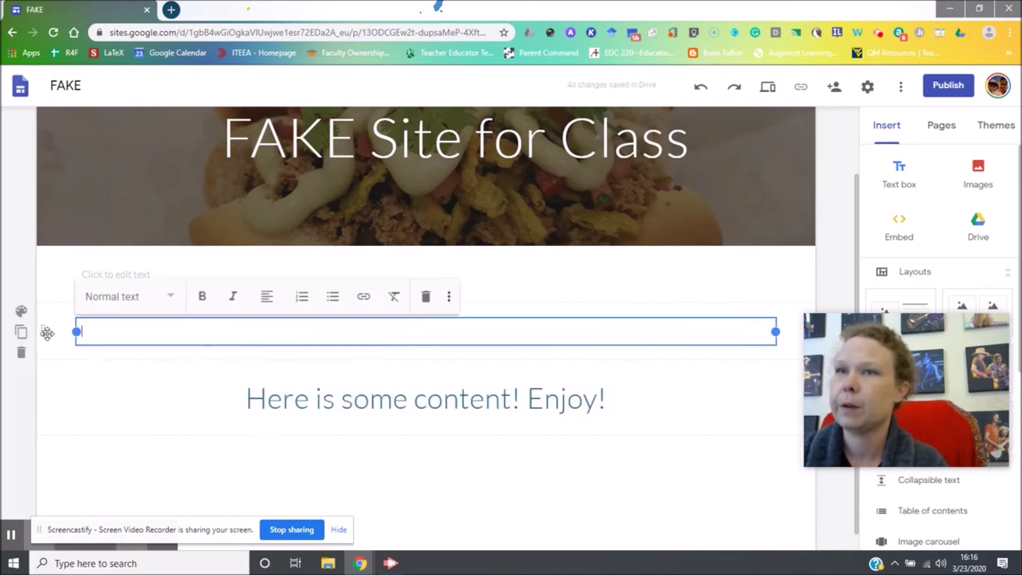
left_click(21, 352)
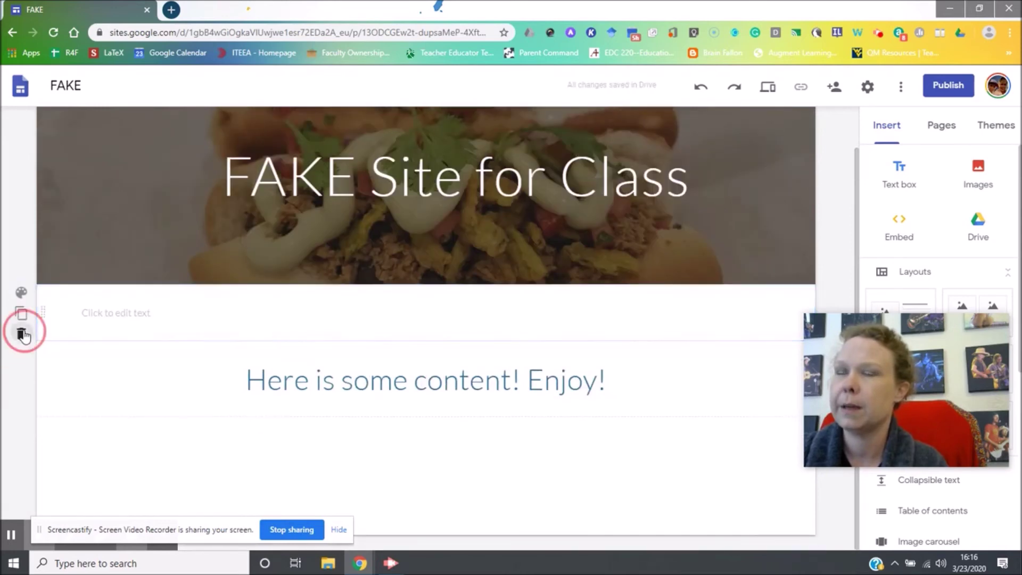
left_click(22, 333)
left_click(165, 374)
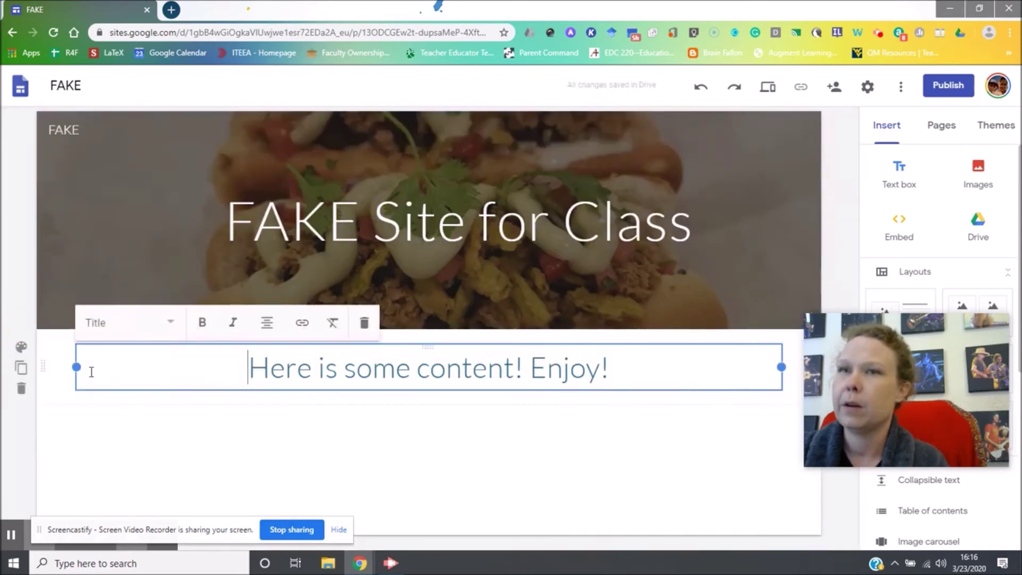
Step: Give the title section a dark blue background and add a text box reading 'Here is some of the content to review!'
left_click(28, 349)
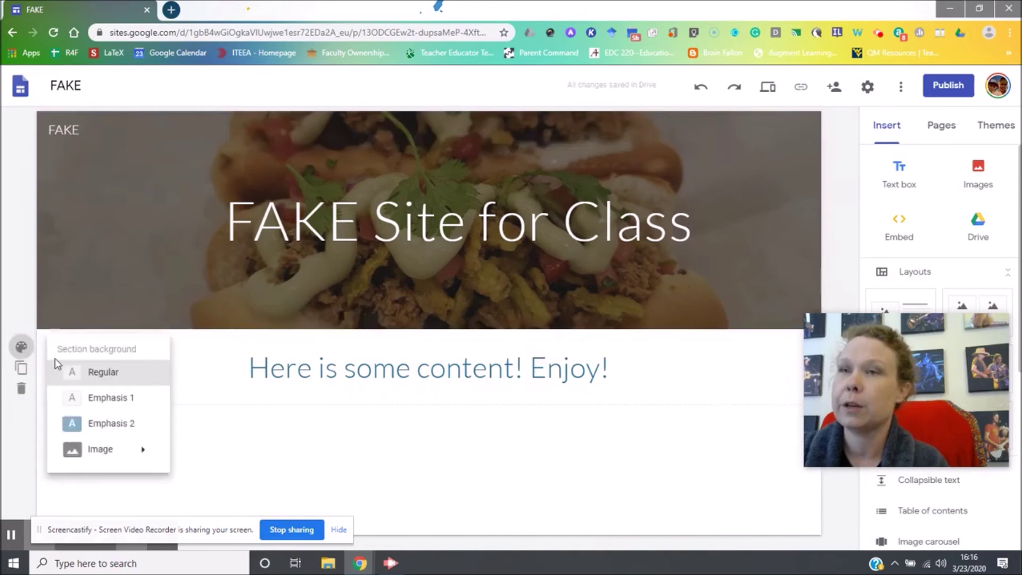
left_click(128, 423)
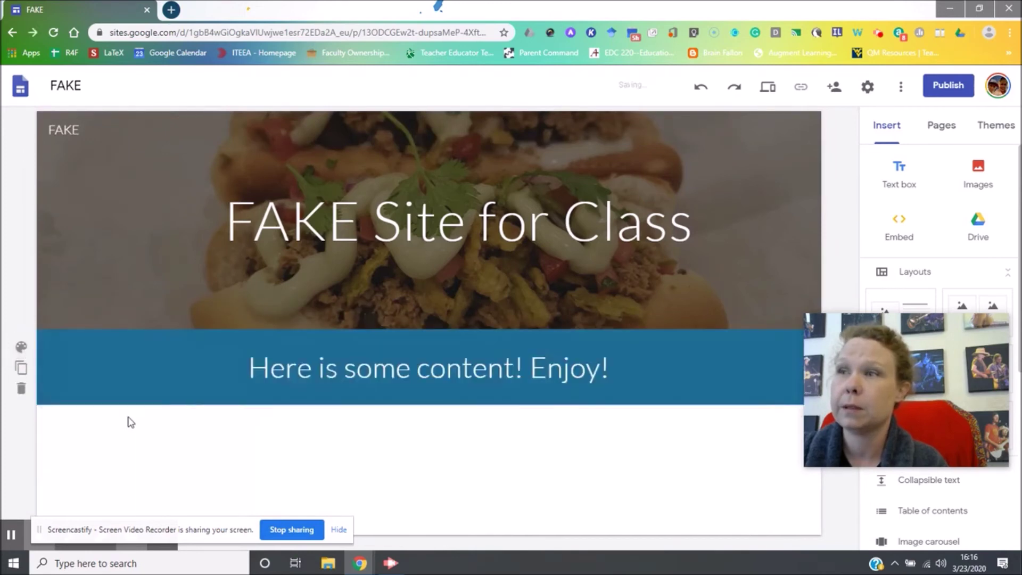
double_click(421, 478)
left_click(422, 474)
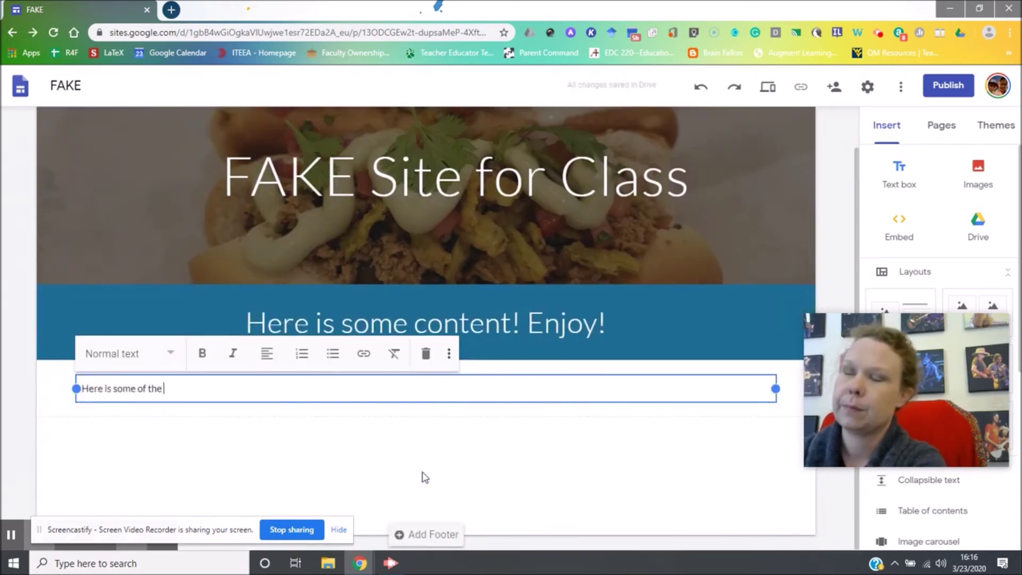
type("Here is some of the content to review")
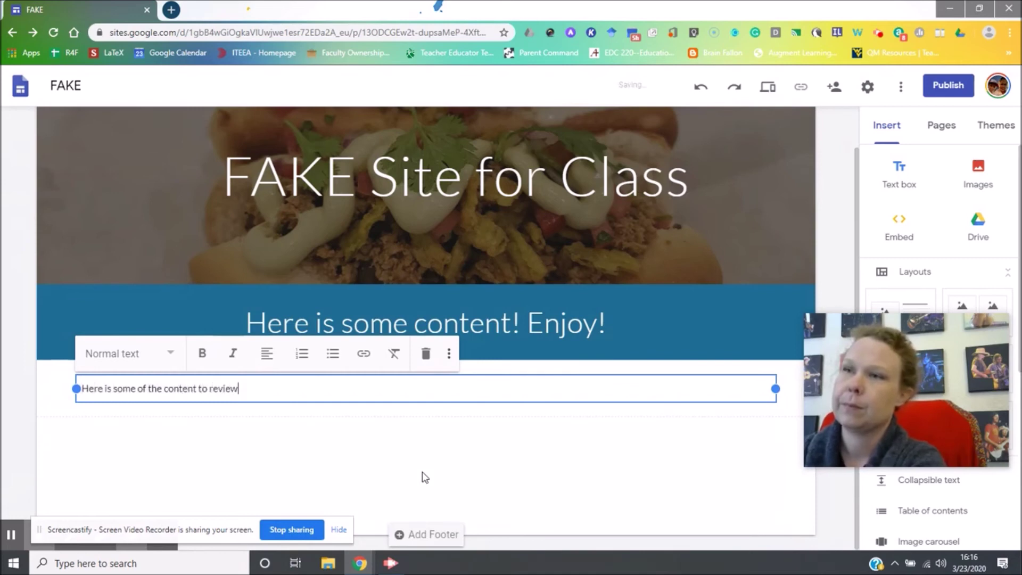
type("!")
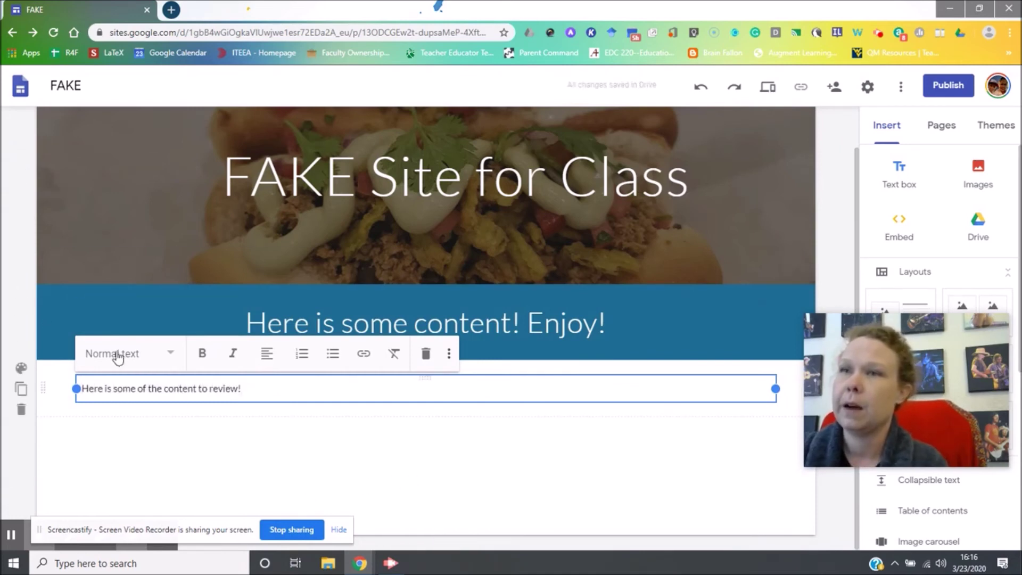
Step: Make that line a centered Heading on a light grey Emphasis 1 section background
left_click(118, 357)
left_click(149, 430)
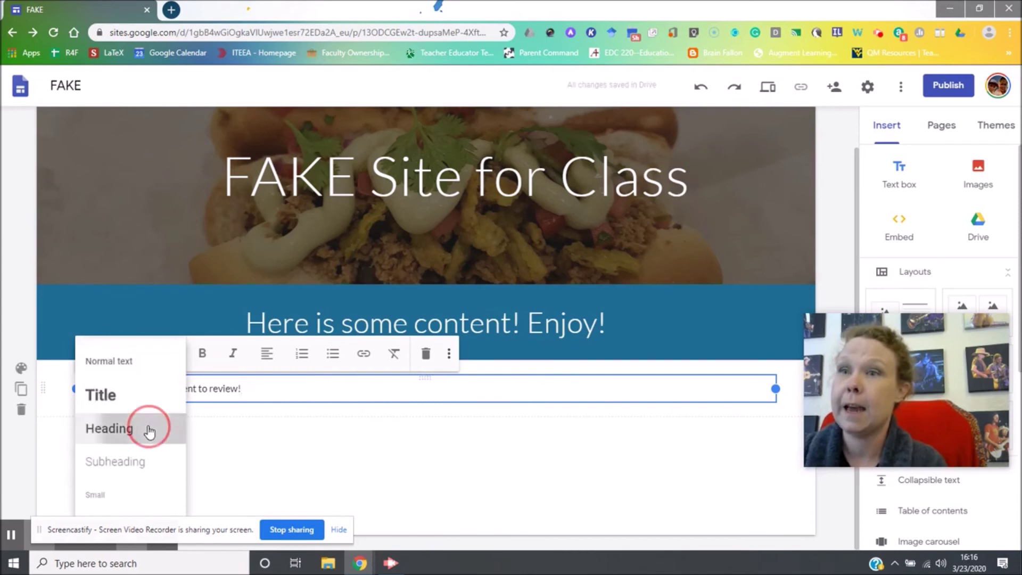
left_click(266, 354)
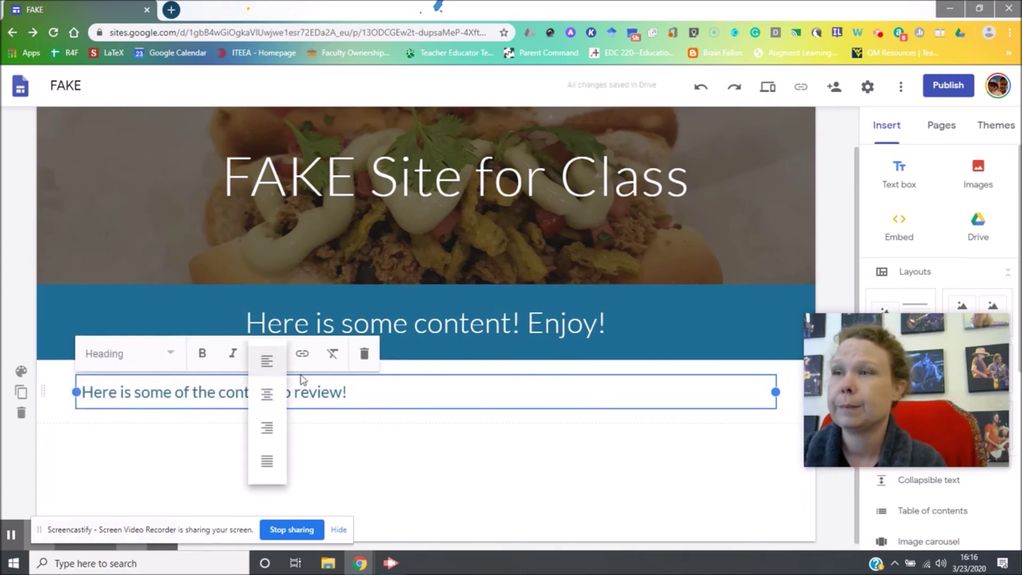
left_click(271, 397)
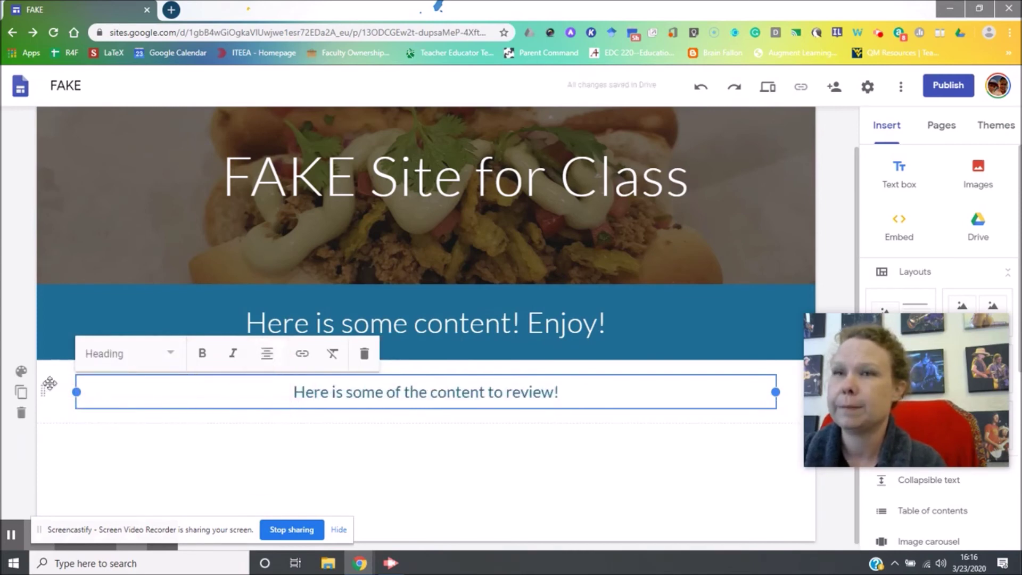
left_click(22, 372)
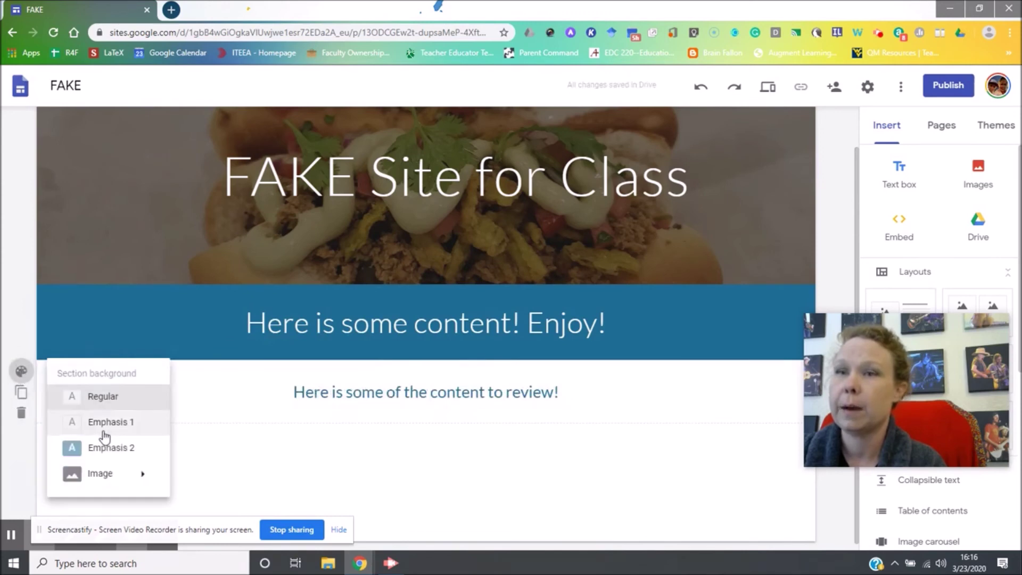
left_click(126, 422)
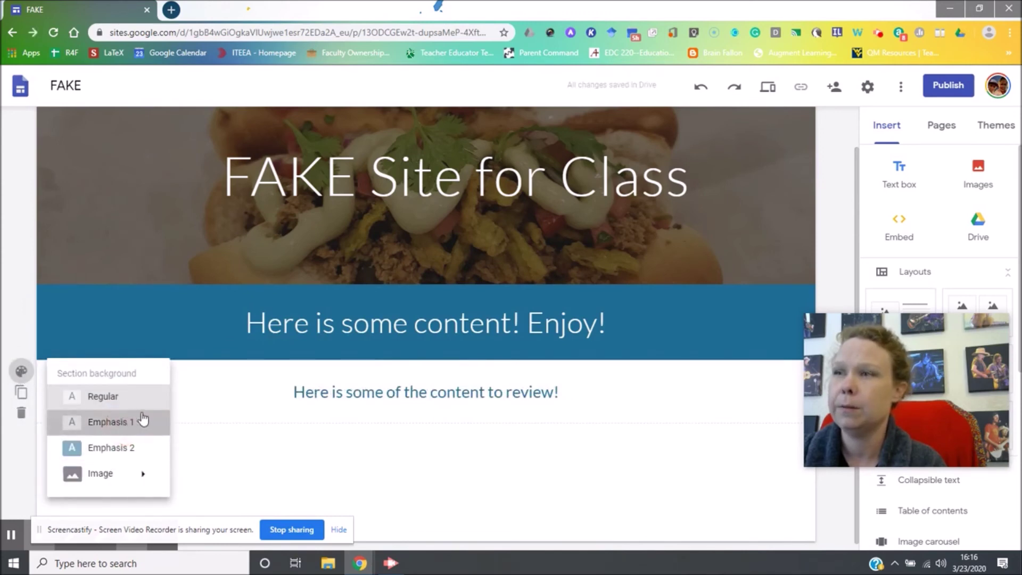
scroll(372, 450, "down", 1)
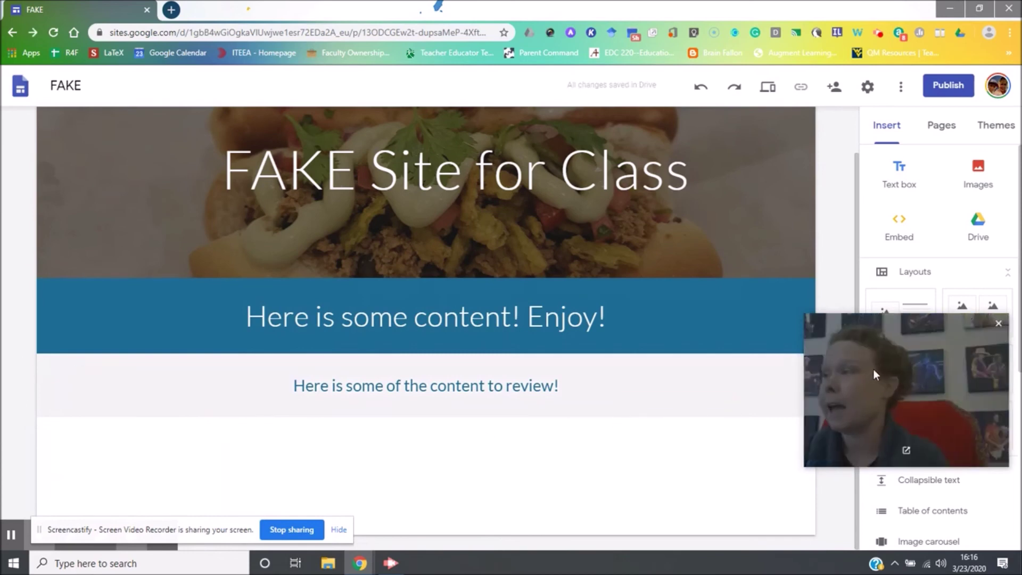
left_click(851, 332)
left_click_drag(852, 331, 60, 389)
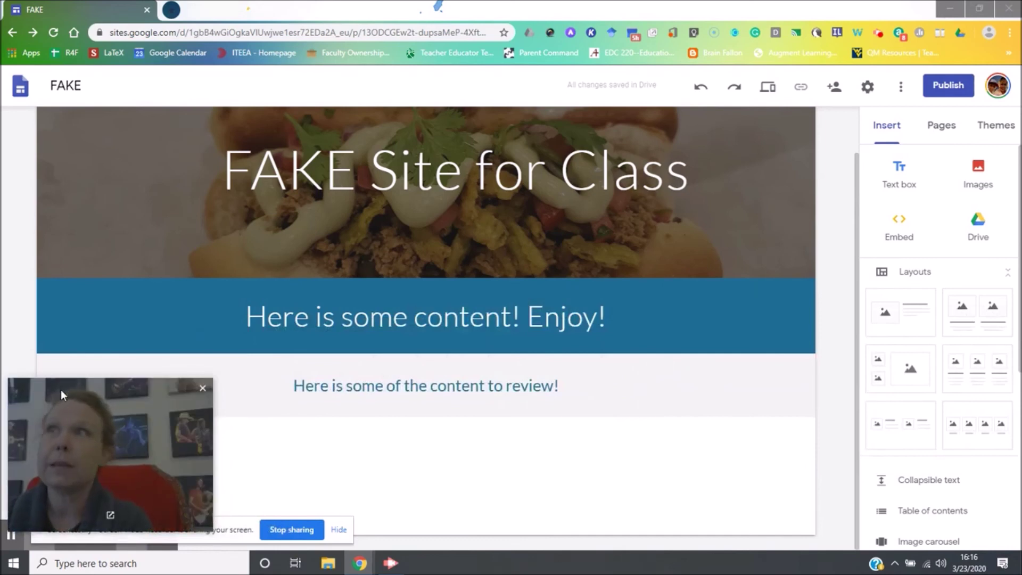
left_click(476, 318)
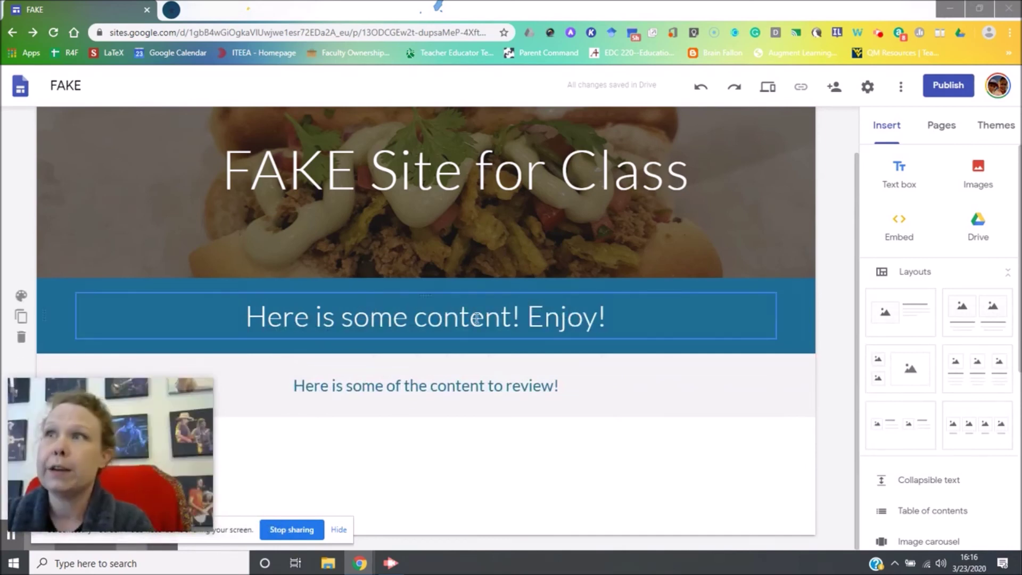
Step: Add a new page named 'Page 1' from the Pages panel
left_click(941, 128)
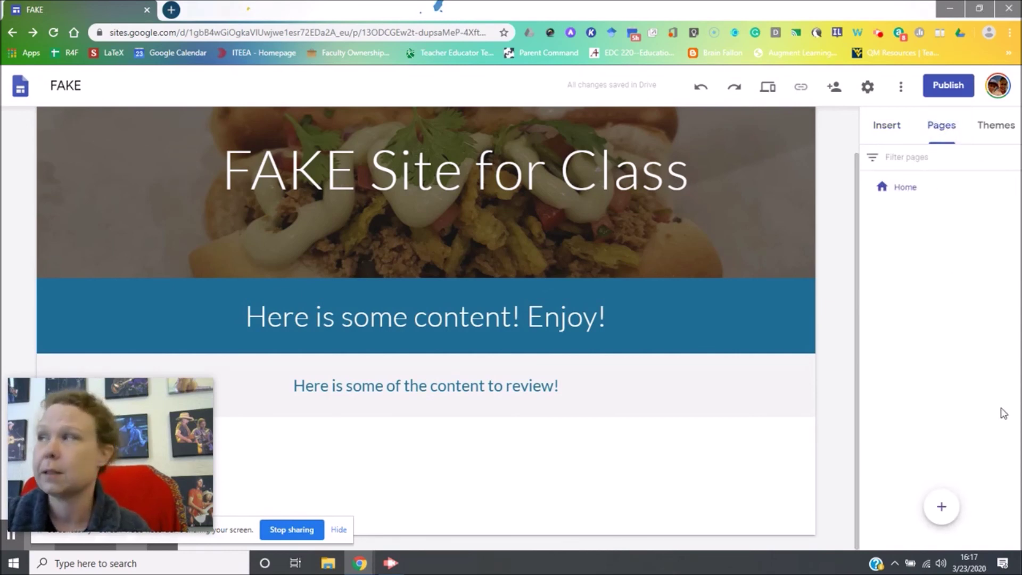
mouse_move(956, 524)
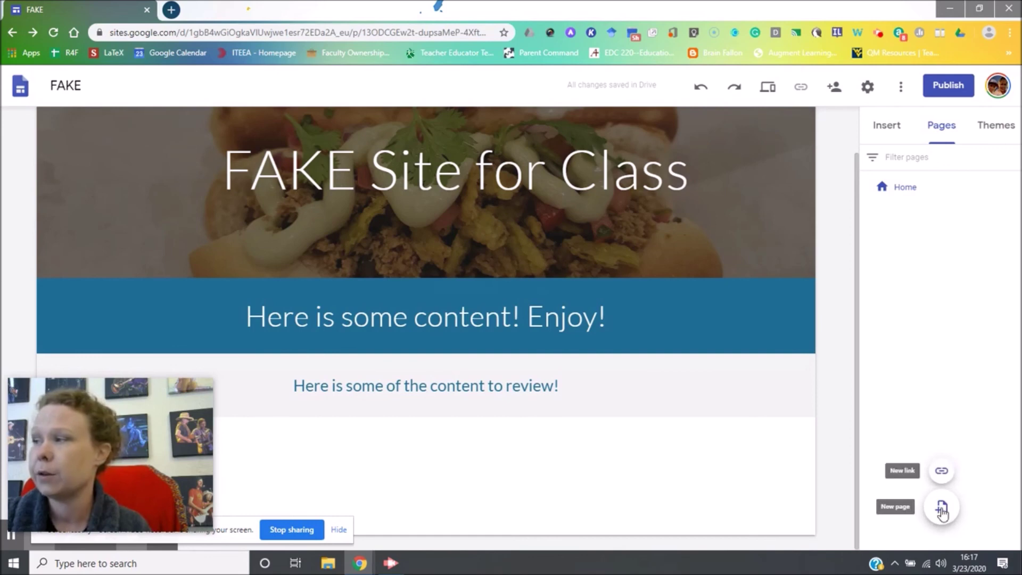
left_click(942, 508)
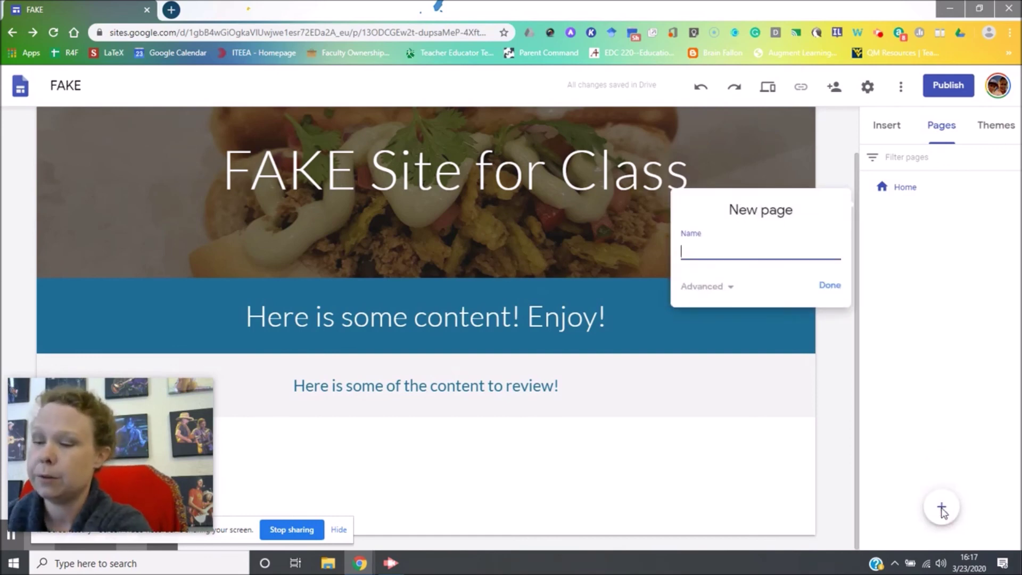
key("Return")
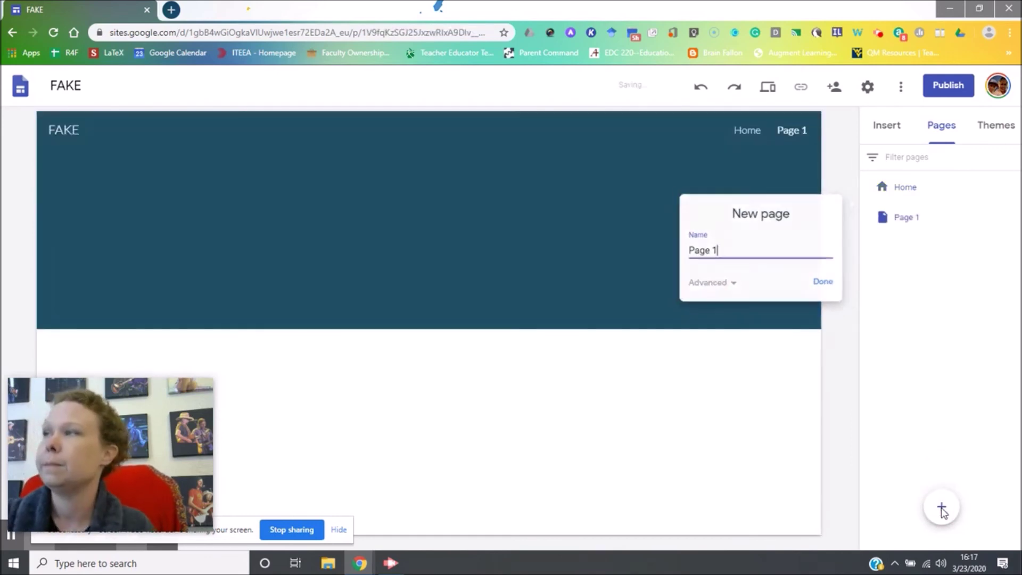